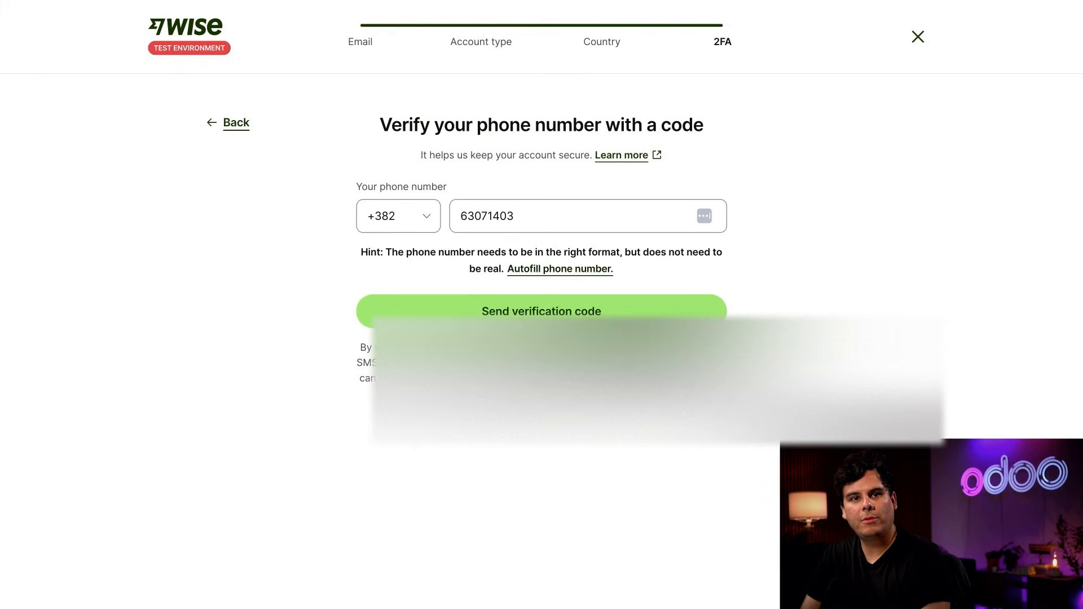
Request a verification code for the prefilled phone number and submit the 6-digit code given in the test environment hint.
{"action": "left_click", "coordinate": [541, 309]}
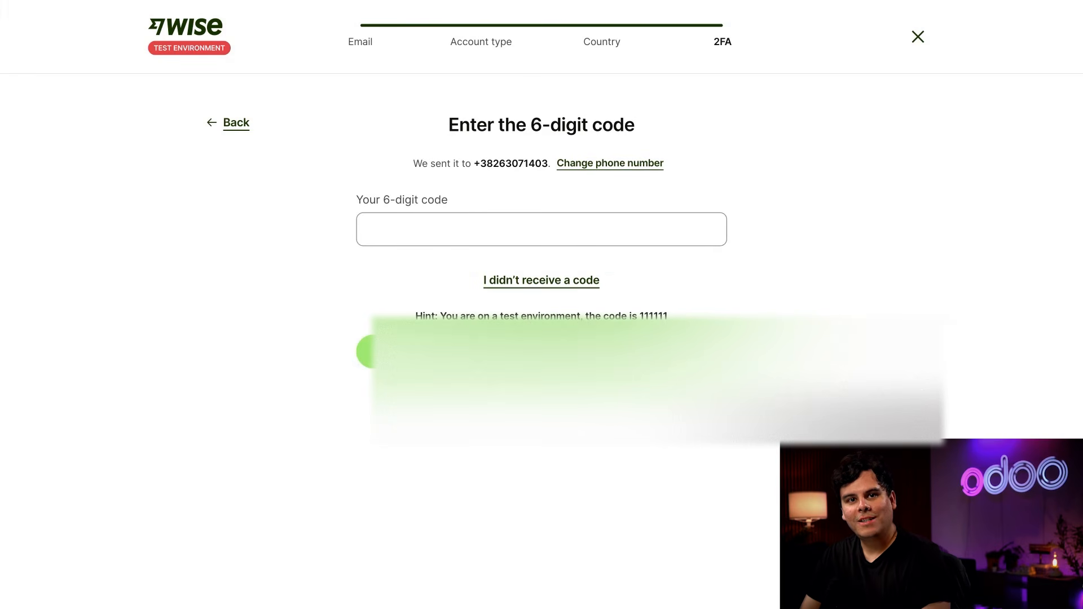
{"action": "double_click", "coordinate": [653, 316]}
{"action": "key", "text": "ctrl+c"}
{"action": "left_click", "coordinate": [435, 225]}
{"action": "key", "text": "ctrl+v"}
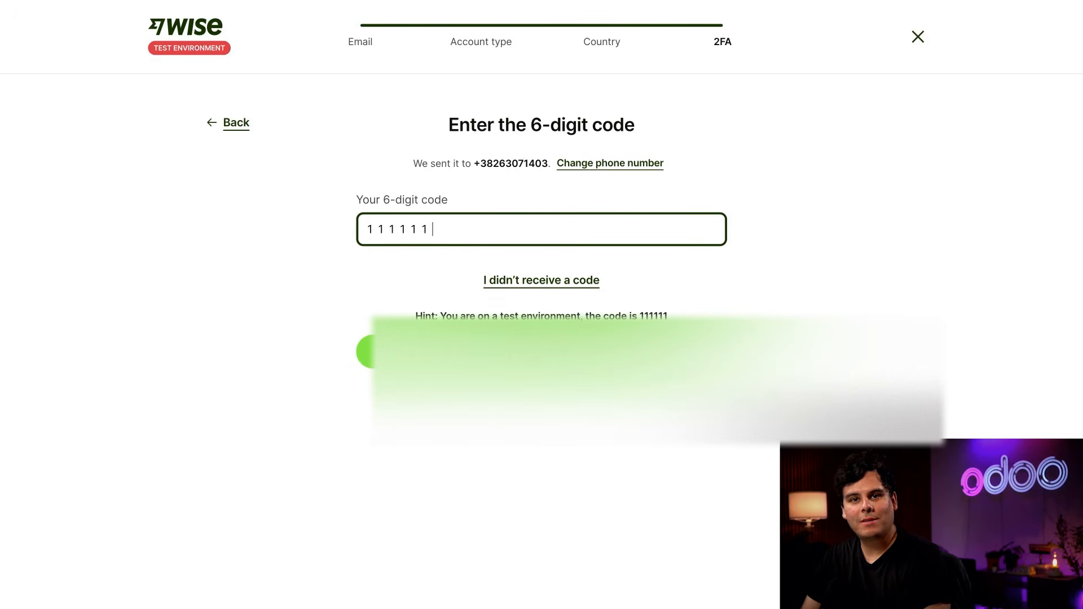
{"action": "left_click", "coordinate": [542, 351]}
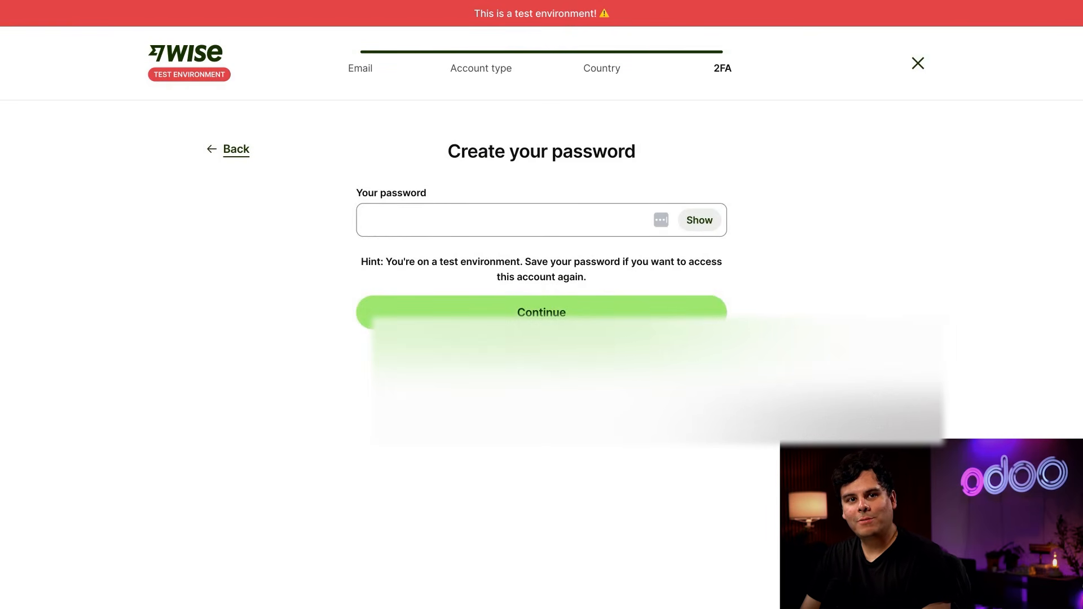
Create the account password with letters and numbers and submit it.
{"action": "left_click", "coordinate": [525, 220]}
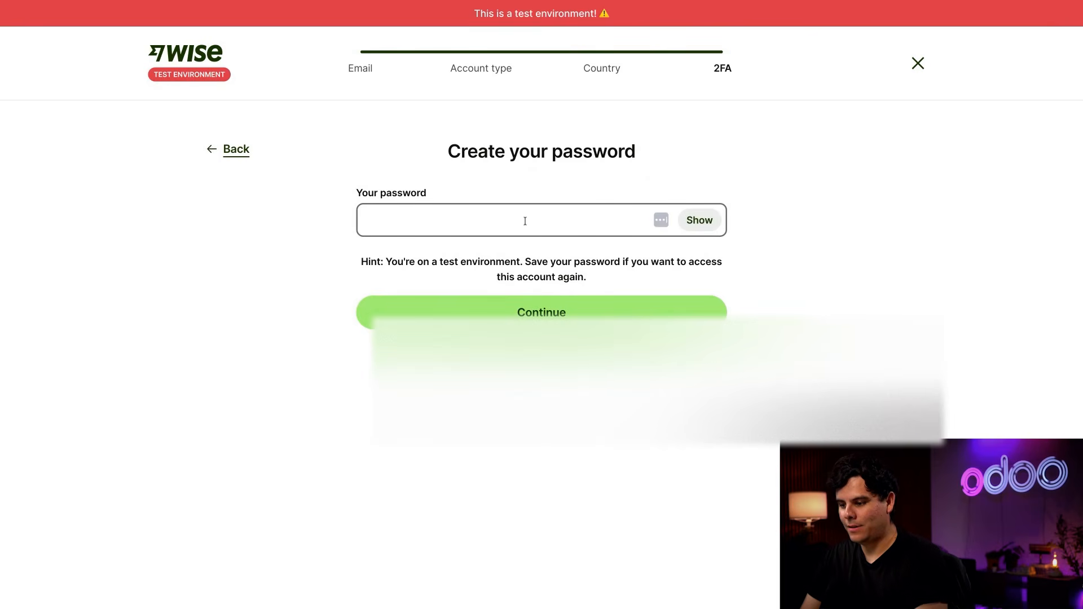
{"action": "type", "text": "abcdefghij12"}
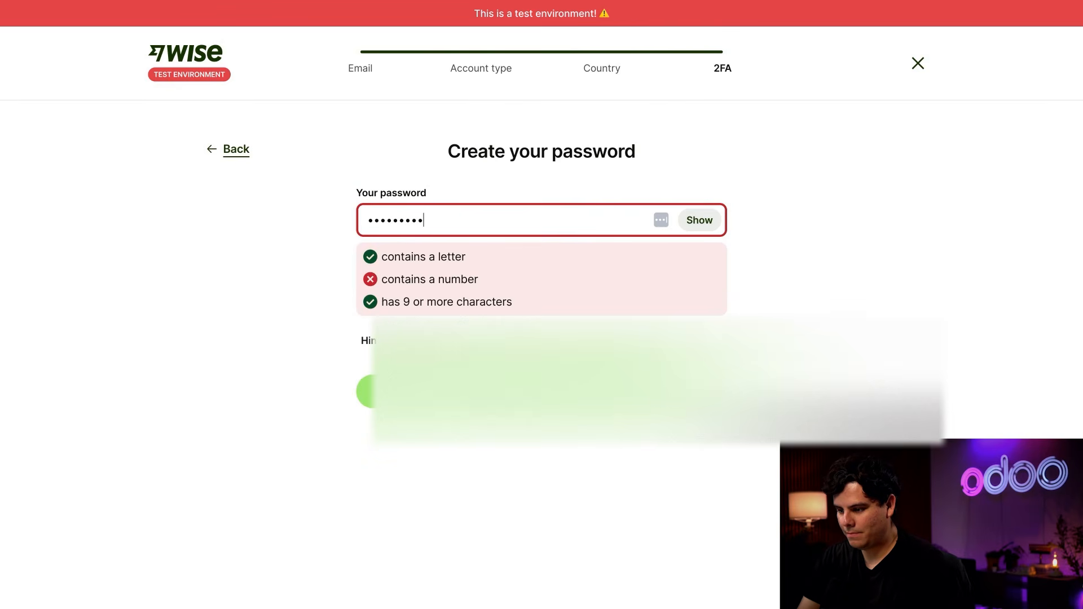
{"action": "type", "text": "3"}
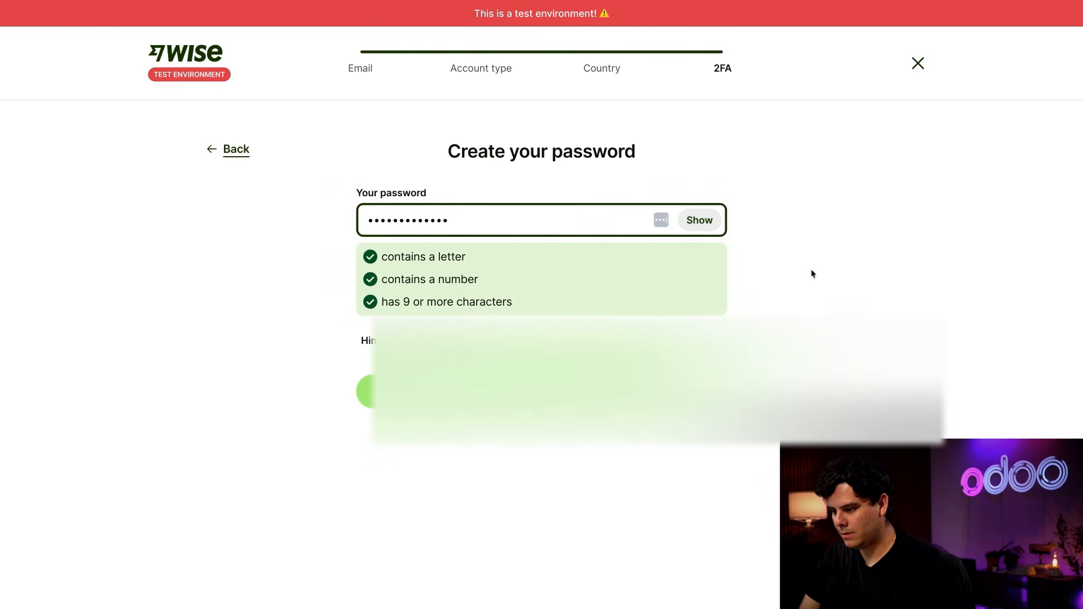
{"action": "key", "text": "Return"}
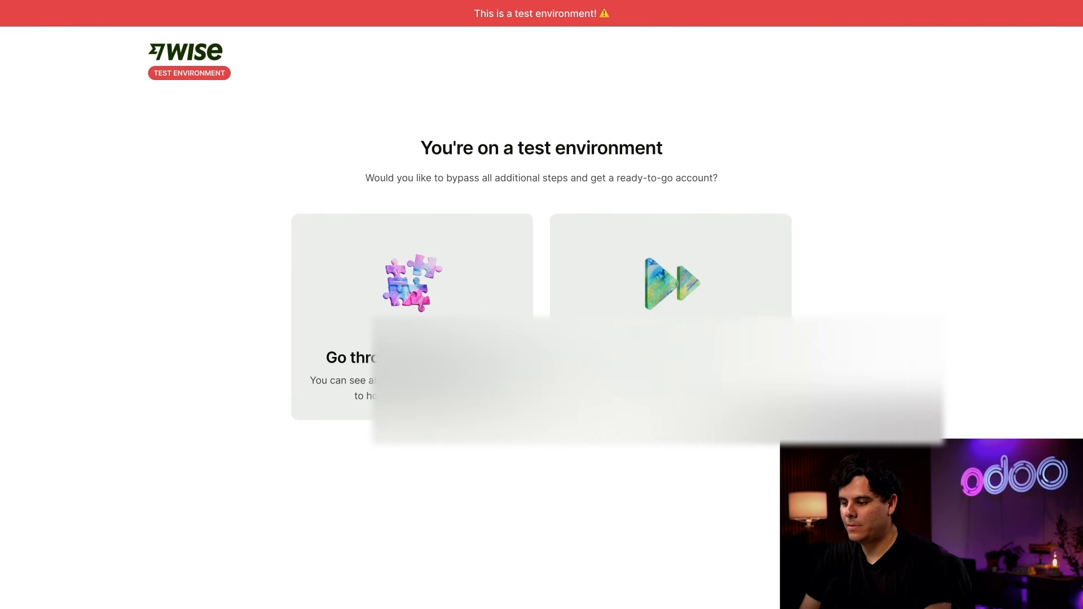
Bypass the additional setup steps with the ready-to-go account option and enter the business account.
{"action": "double_click", "coordinate": [670, 338]}
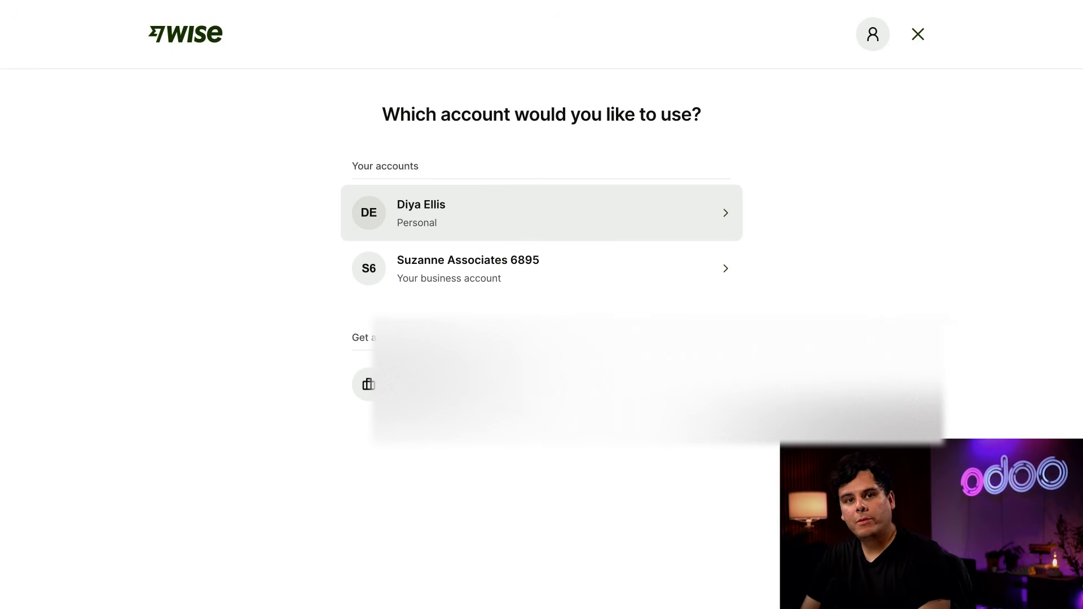
{"action": "left_click", "coordinate": [509, 282]}
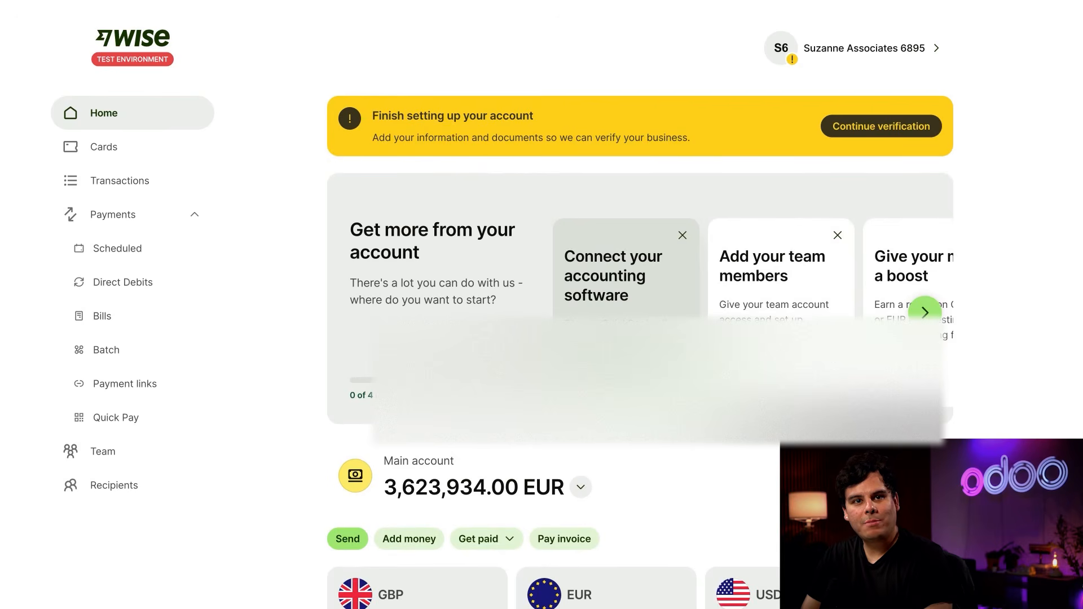
Go to the business account's connected bank accounts under Payment methods and start connecting a bank account.
{"action": "left_click", "coordinate": [874, 49]}
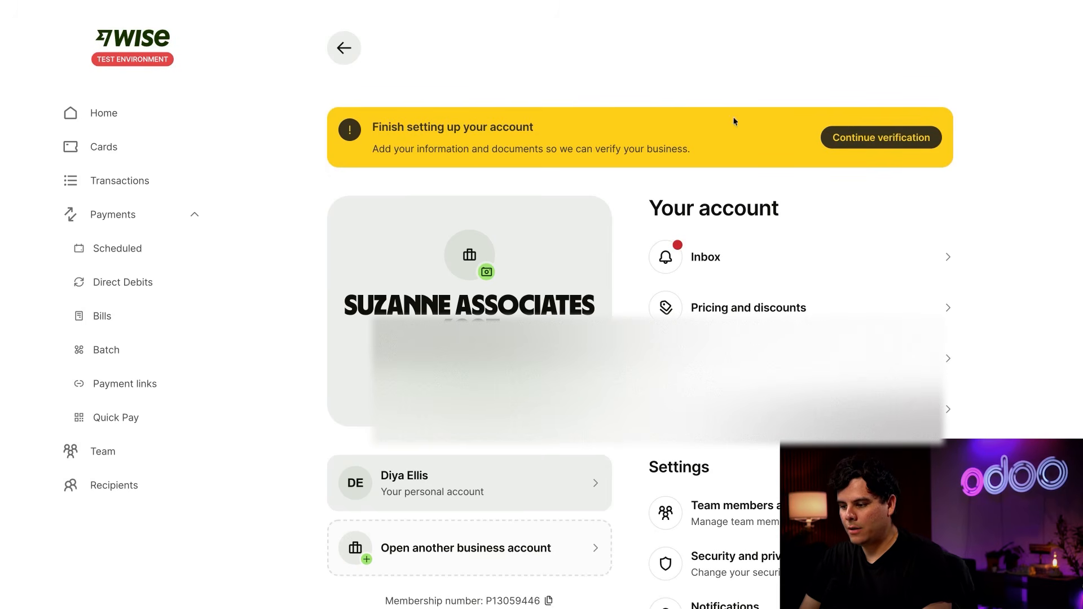
{"action": "scroll", "coordinate": [653, 256], "scroll_direction": "down", "scroll_amount": 5}
{"action": "scroll", "coordinate": [653, 267], "scroll_direction": "down", "scroll_amount": 3}
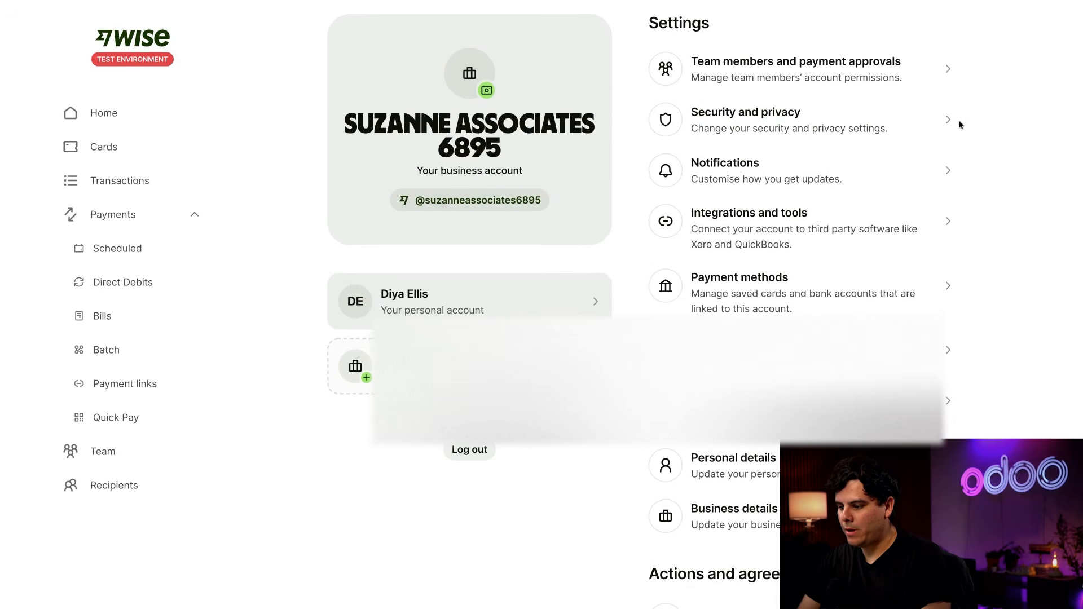
{"action": "left_click", "coordinate": [858, 316]}
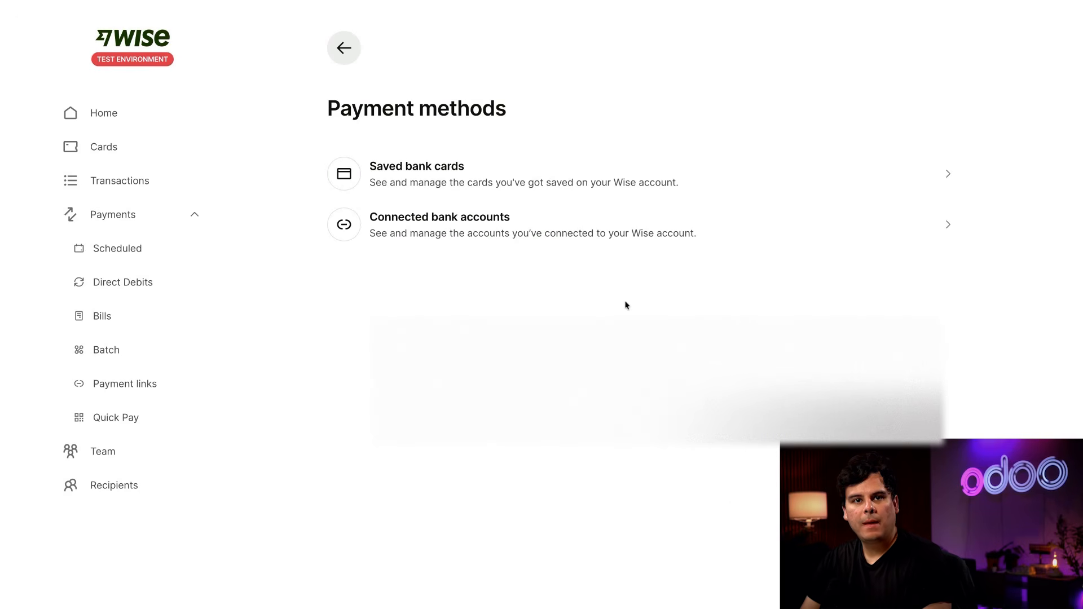
{"action": "left_click", "coordinate": [501, 229]}
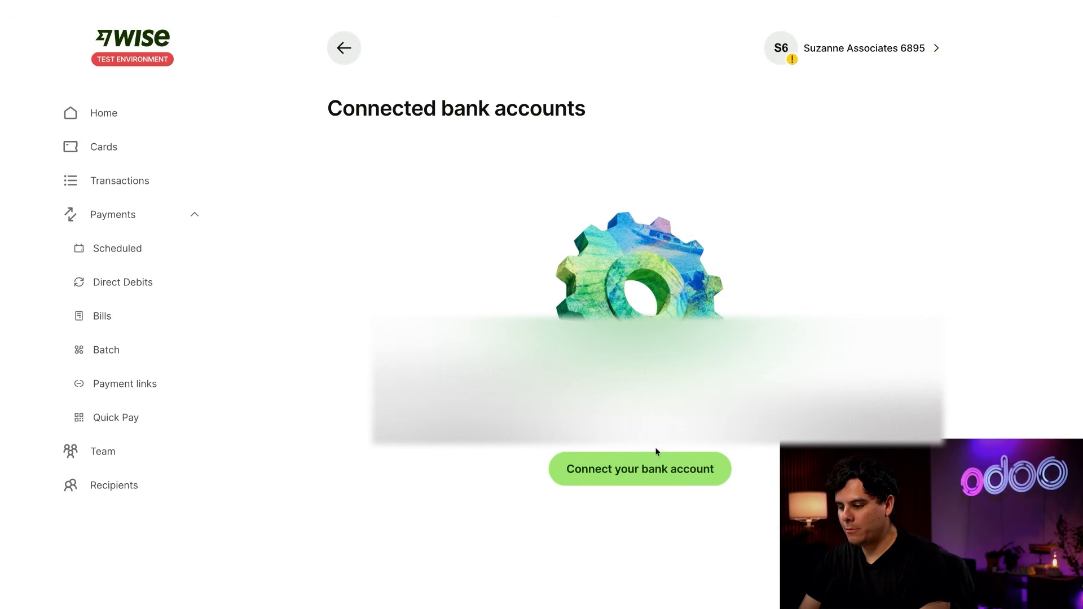
{"action": "left_click", "coordinate": [634, 468]}
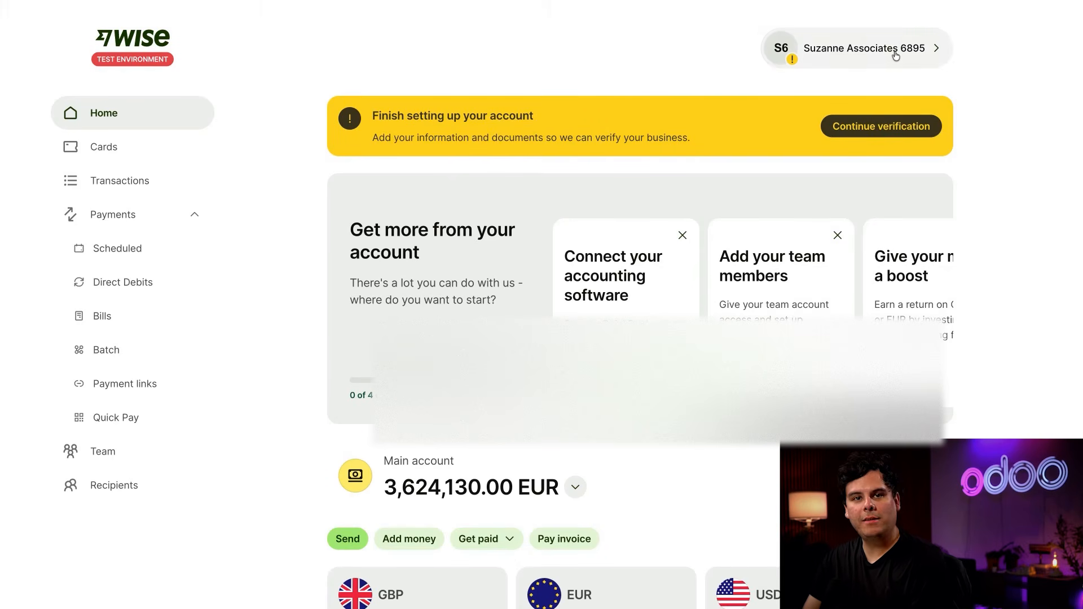
Open the API tokens page in the business account's Integrations and tools settings.
{"action": "left_click", "coordinate": [875, 54]}
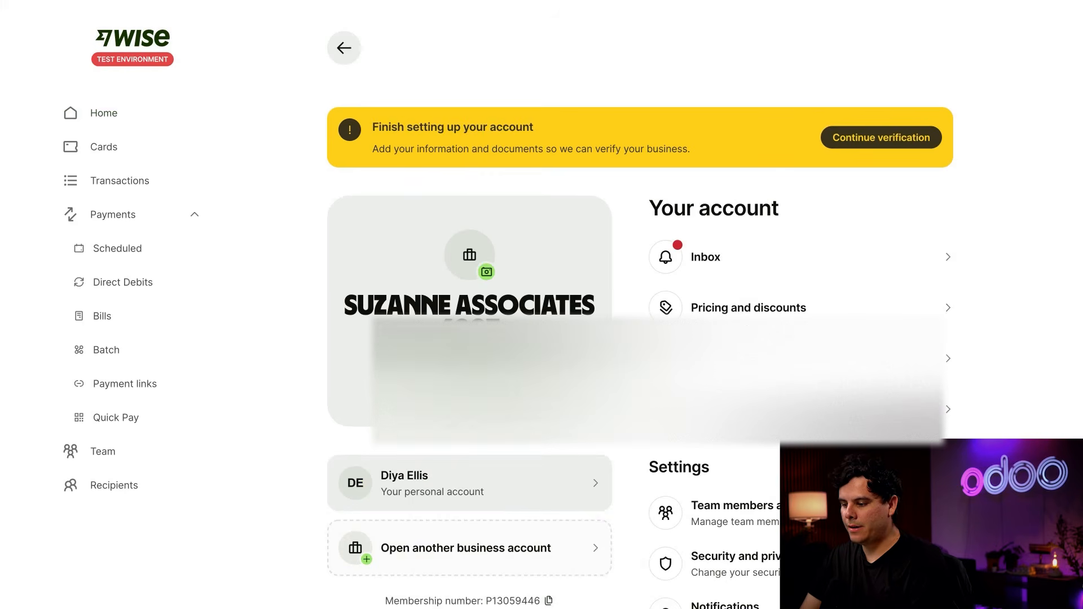
{"action": "scroll", "coordinate": [734, 282], "scroll_direction": "down", "scroll_amount": 7}
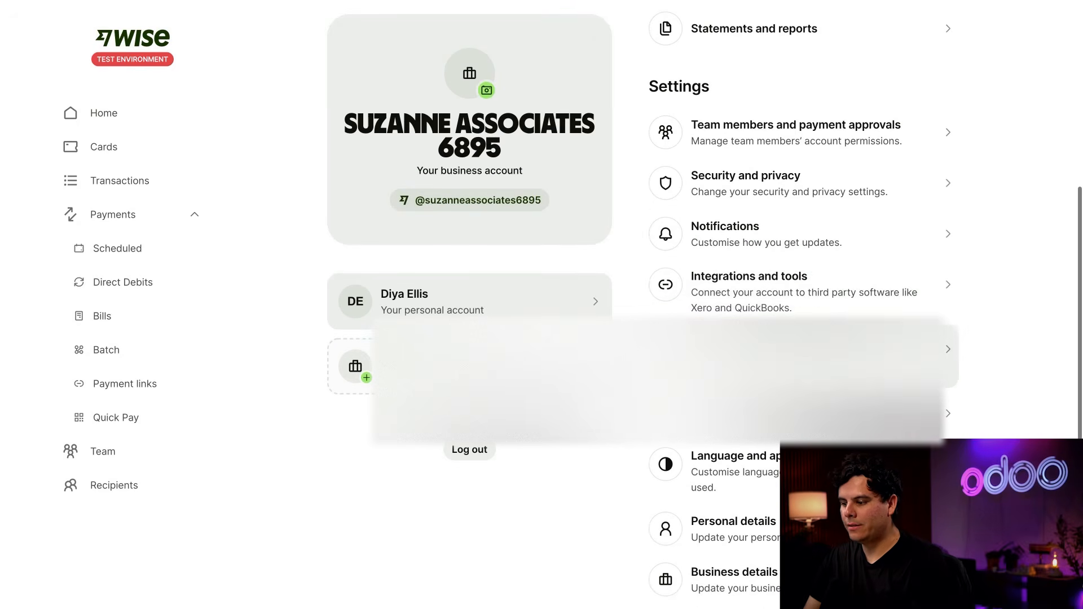
{"action": "left_click", "coordinate": [727, 282]}
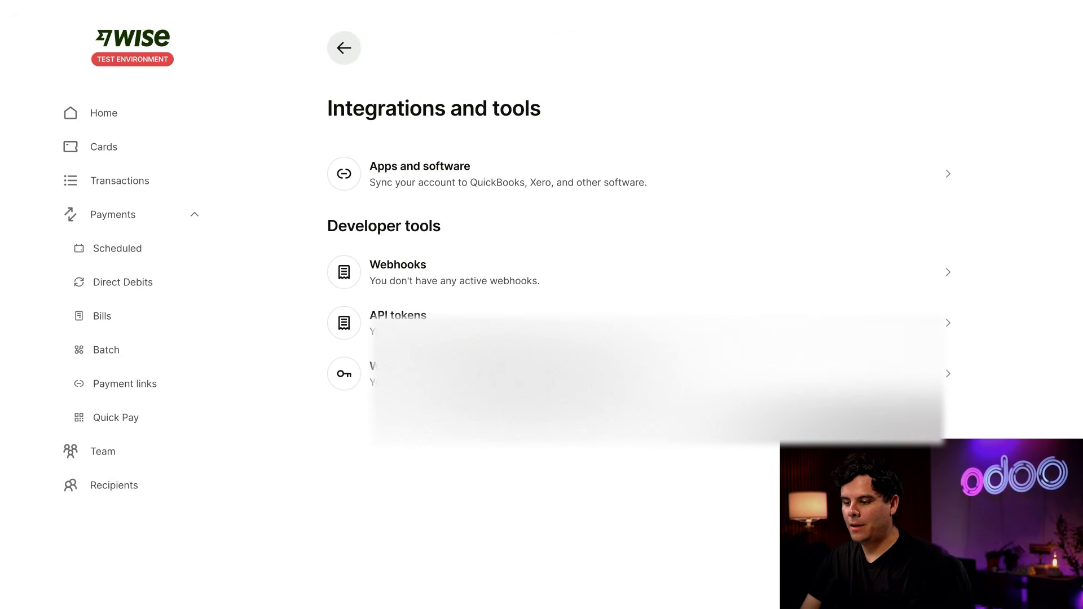
{"action": "left_click", "coordinate": [462, 319]}
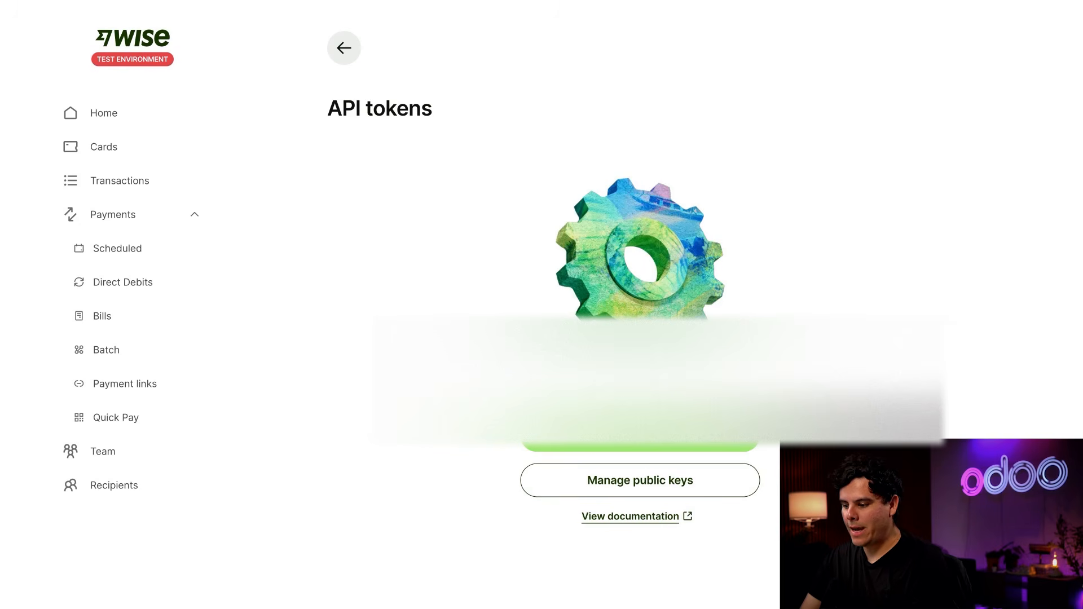
Create an API token named "Odoo Token" with Full access permissions.
{"action": "left_click", "coordinate": [640, 435]}
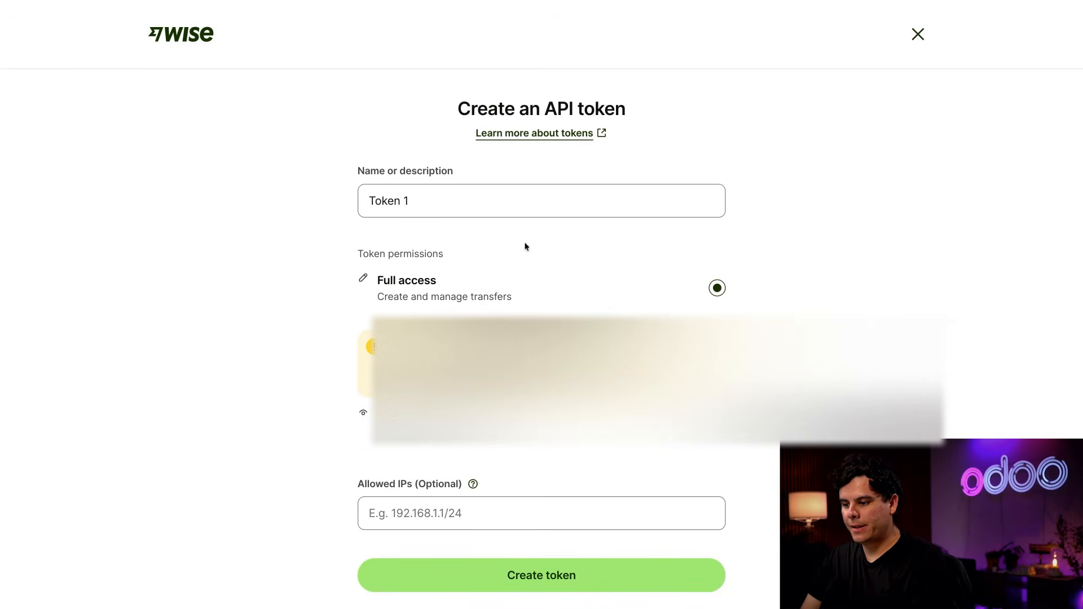
{"action": "double_click", "coordinate": [495, 195]}
{"action": "triple_click", "coordinate": [494, 195]}
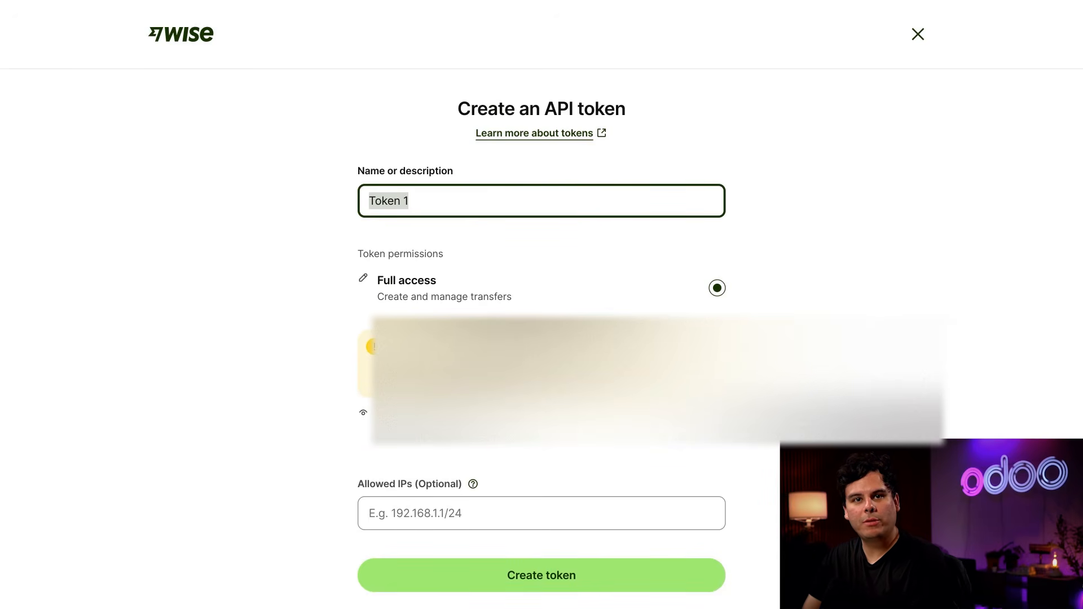
{"action": "type", "text": "O"}
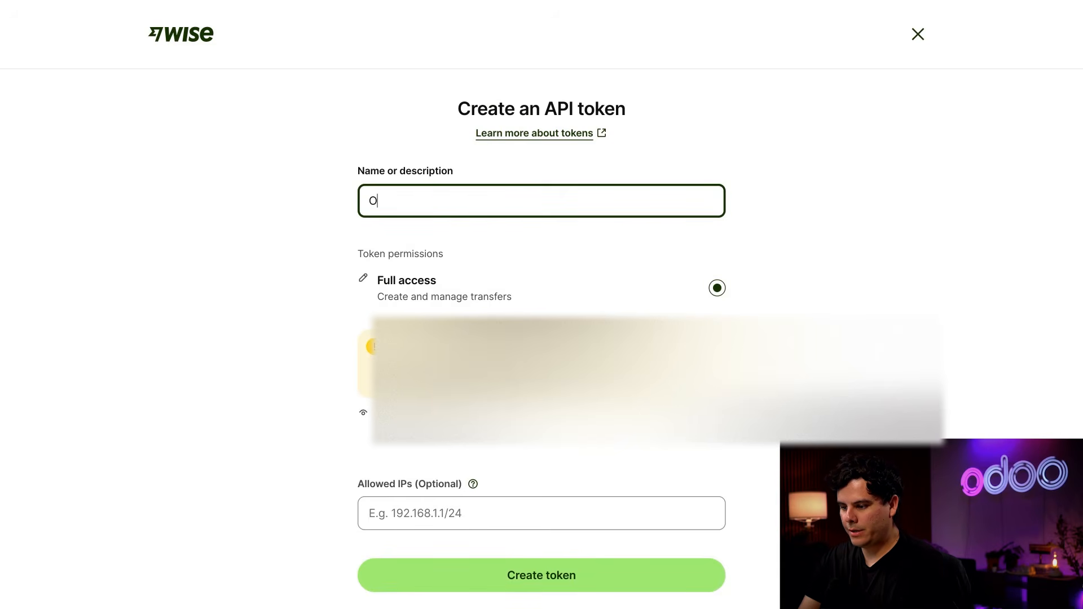
{"action": "type", "text": "doo Token"}
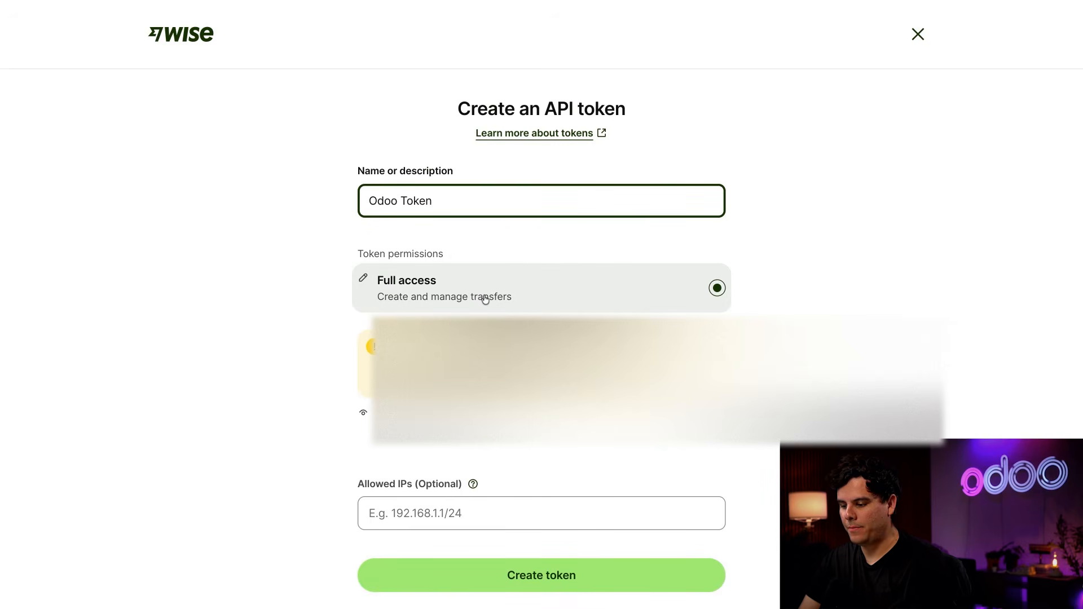
{"action": "left_click", "coordinate": [501, 586]}
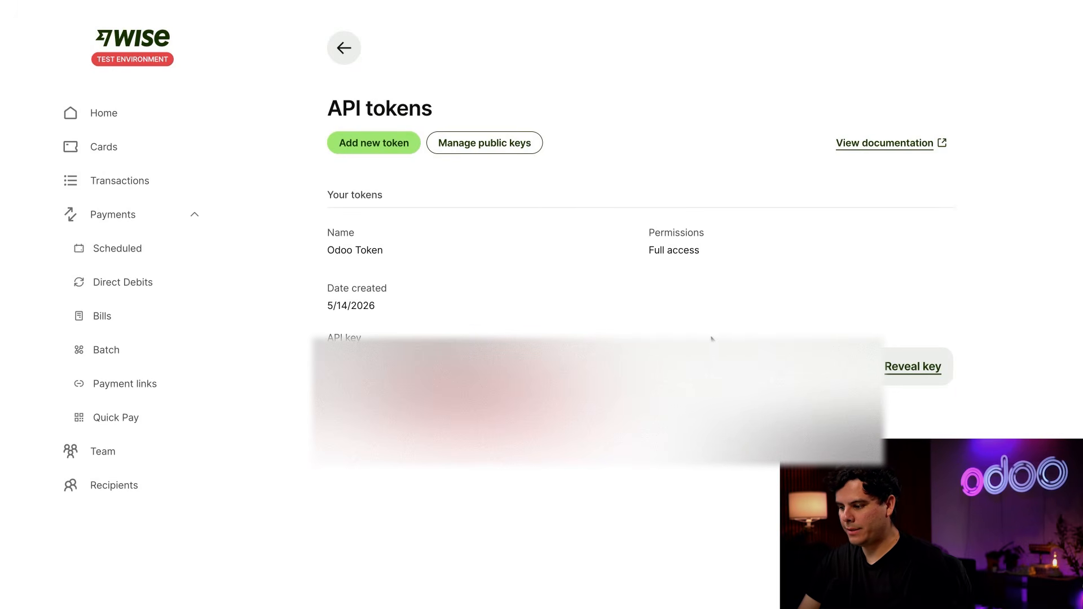
Reveal the Odoo Token's API key by entering the account password, and copy the key.
{"action": "left_click", "coordinate": [917, 366]}
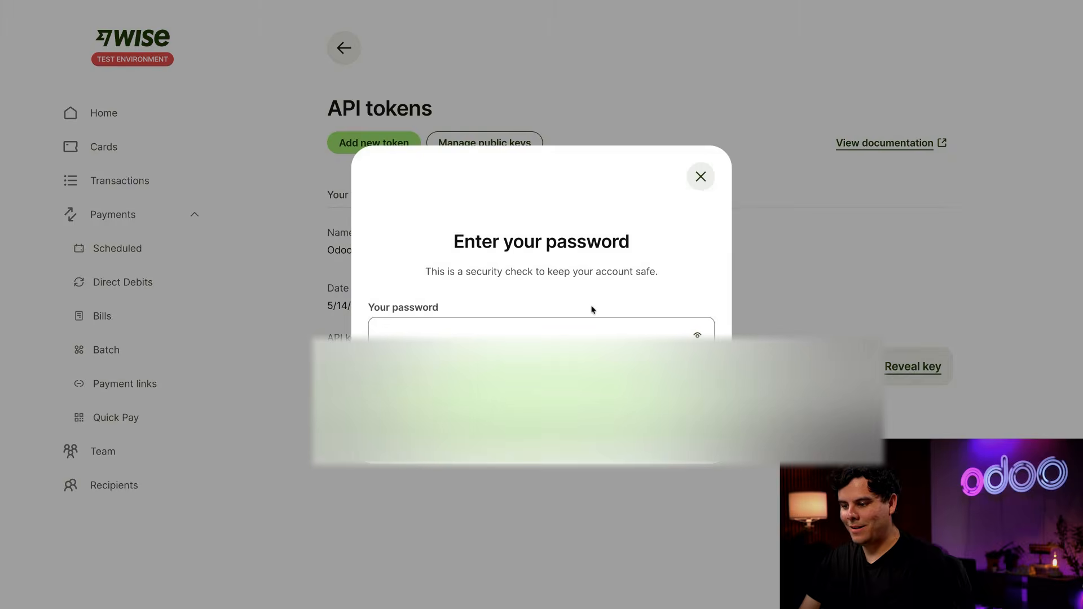
{"action": "left_click", "coordinate": [465, 335]}
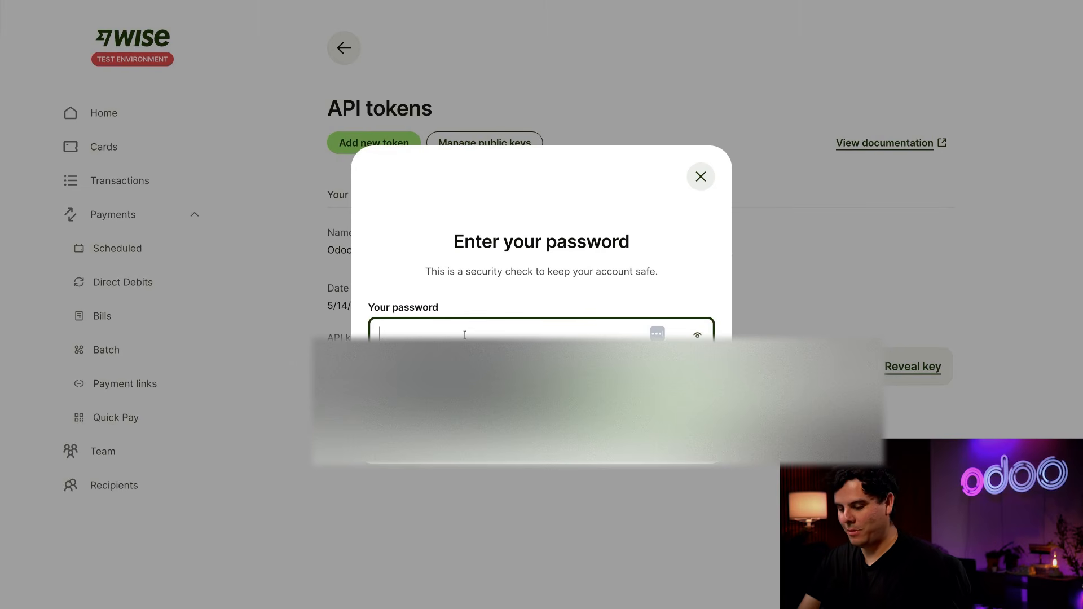
{"action": "type", "text": "••••••"}
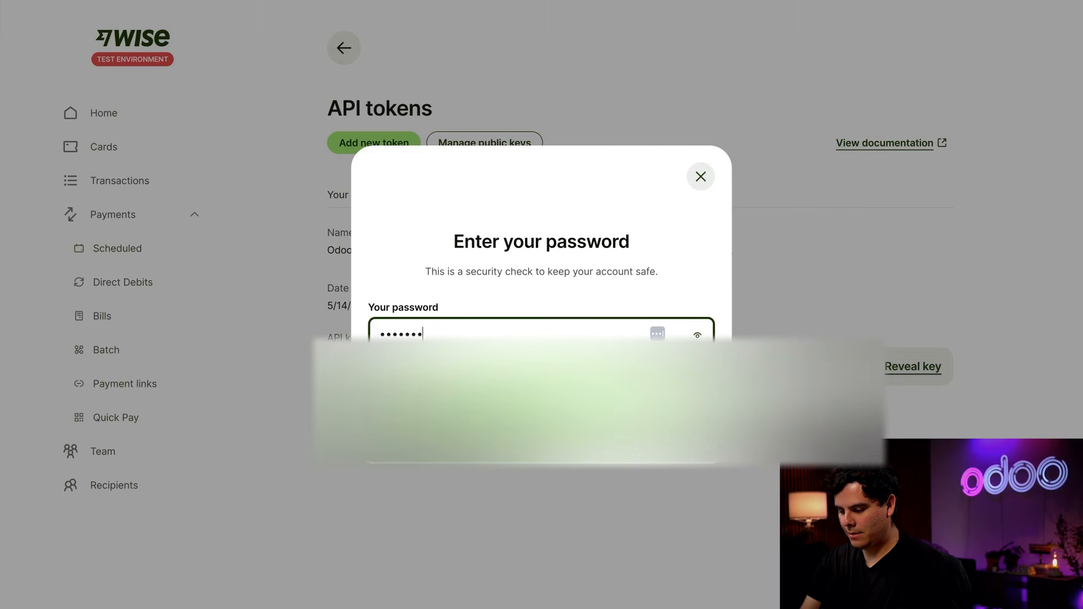
{"action": "type", "text": "•••••••"}
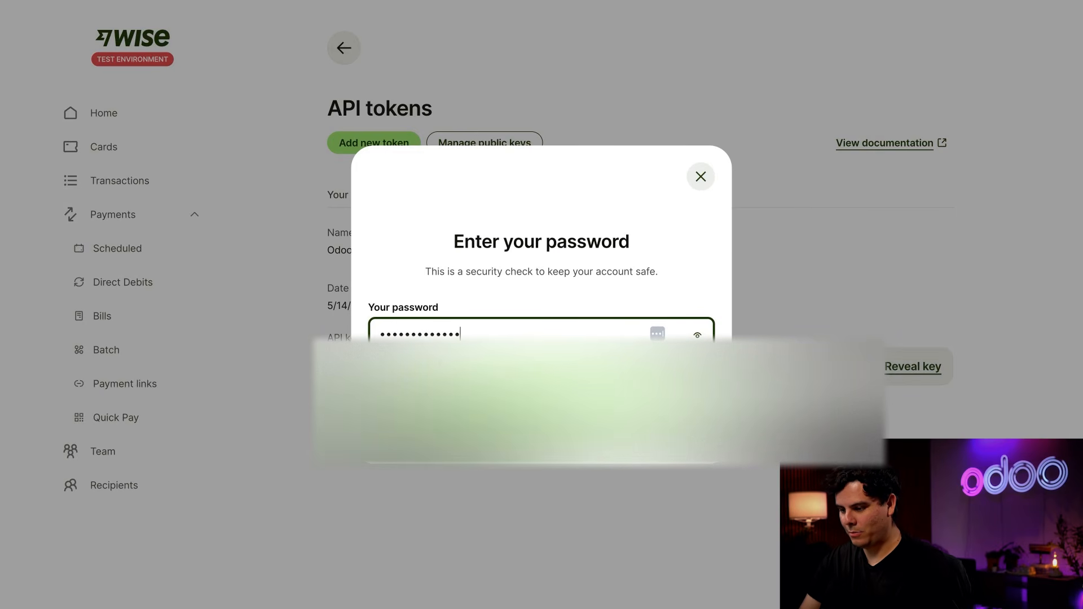
{"action": "key", "text": "Return"}
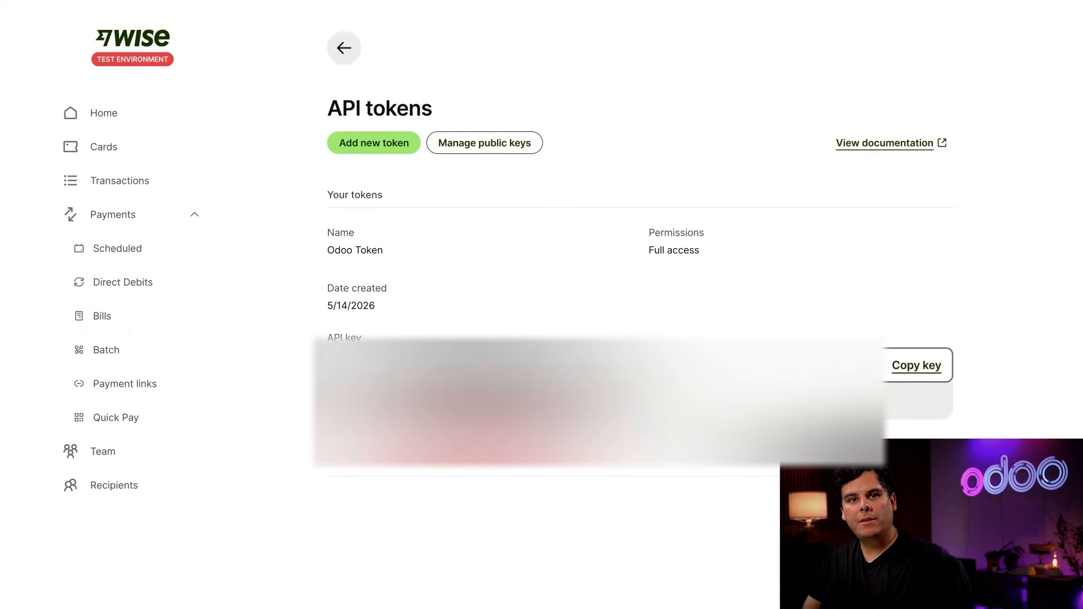
{"action": "left_click", "coordinate": [913, 364]}
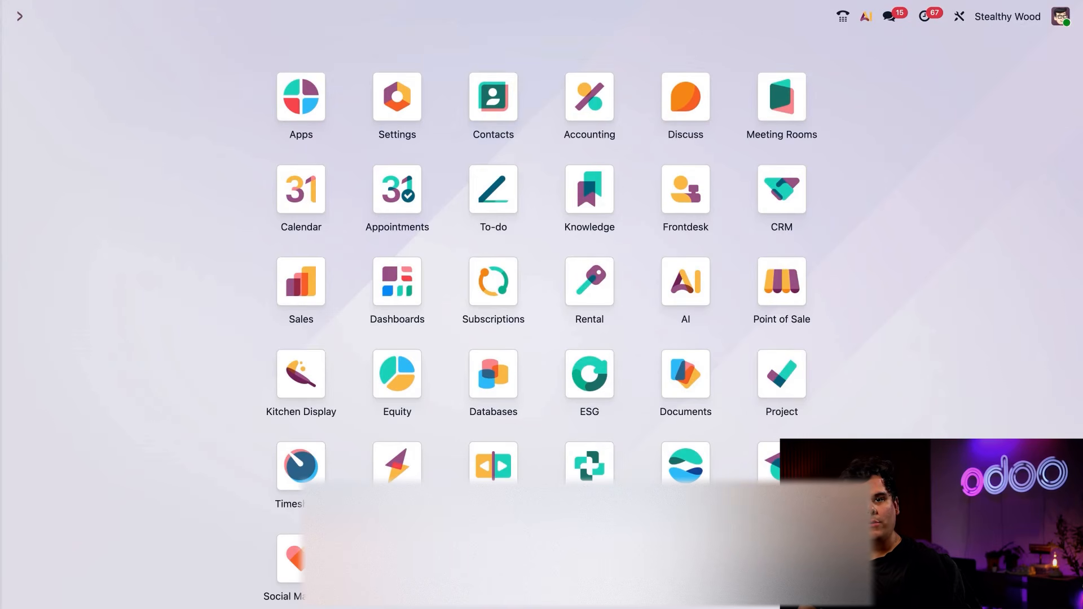
Switch to Odoo and search its app list for "wise" without the default Apps filter.
{"action": "left_click", "coordinate": [305, 99]}
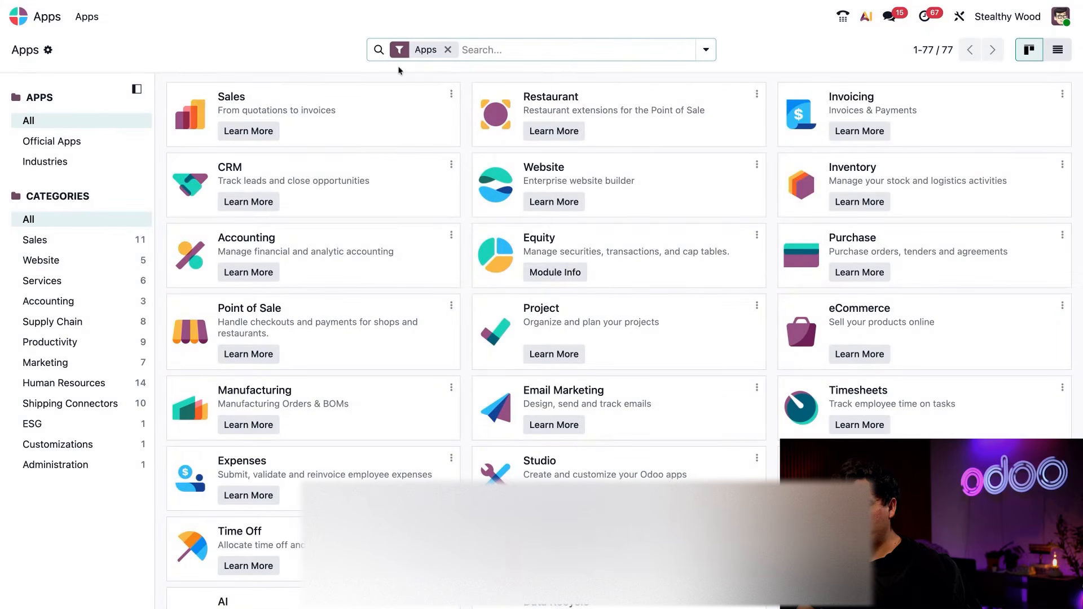
{"action": "left_click", "coordinate": [448, 50]}
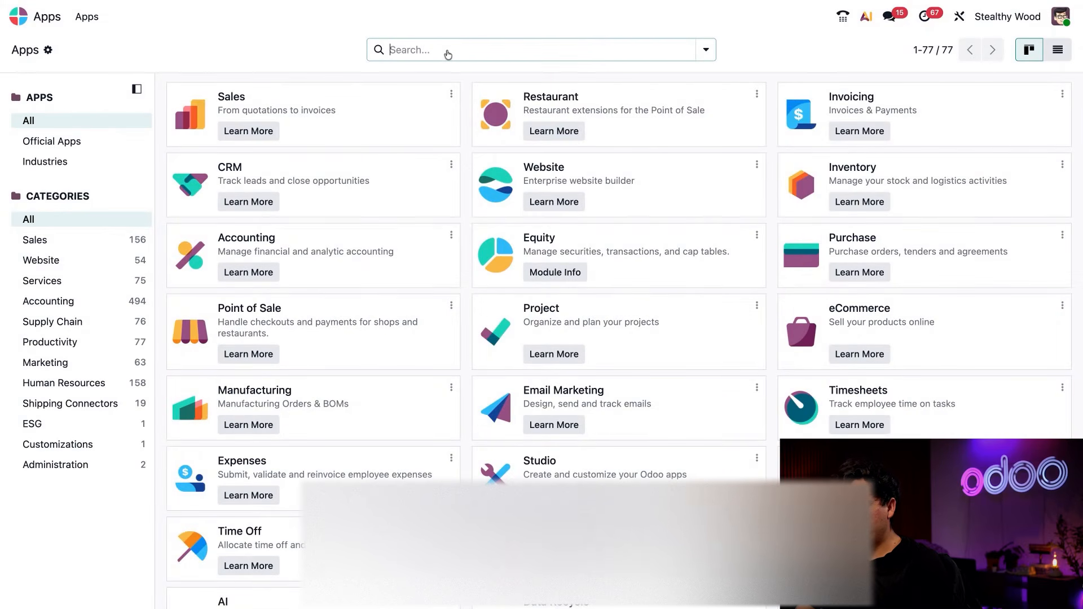
{"action": "type", "text": "wise"}
{"action": "key", "text": "Return"}
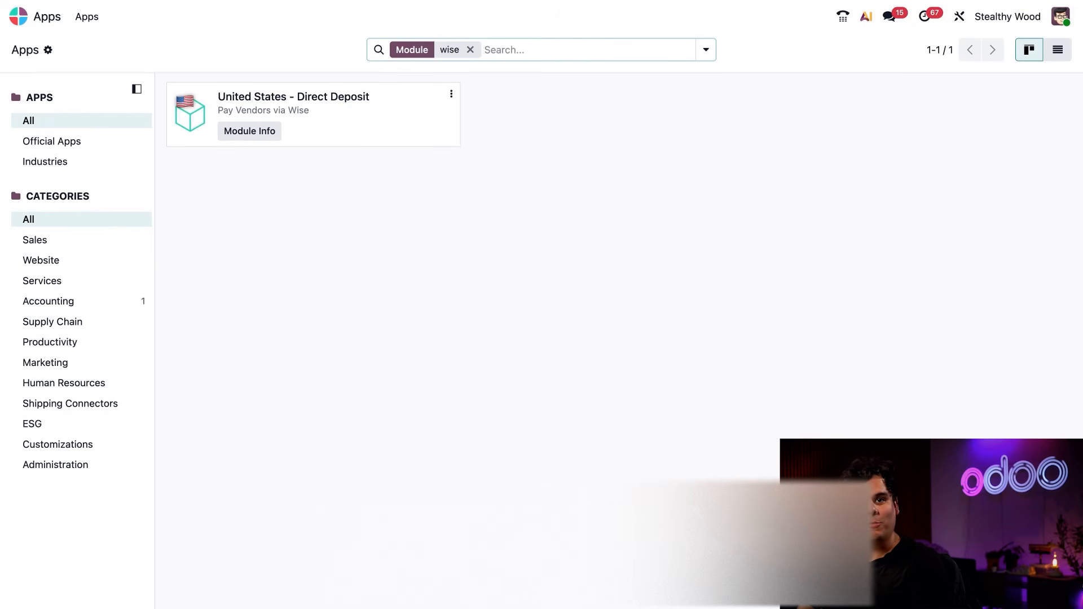
Open the Accounting app's settings at the U.S. Direct Deposit (via Wise) options under Vendor Payments.
{"action": "left_click", "coordinate": [20, 16]}
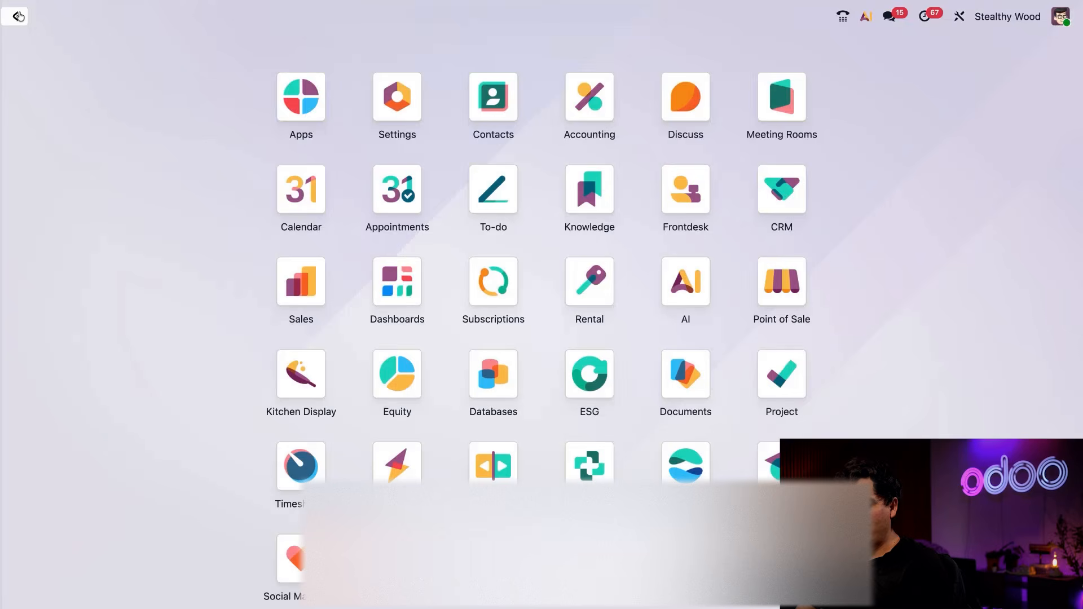
{"action": "type", "text": "acco"}
{"action": "key", "text": "Return"}
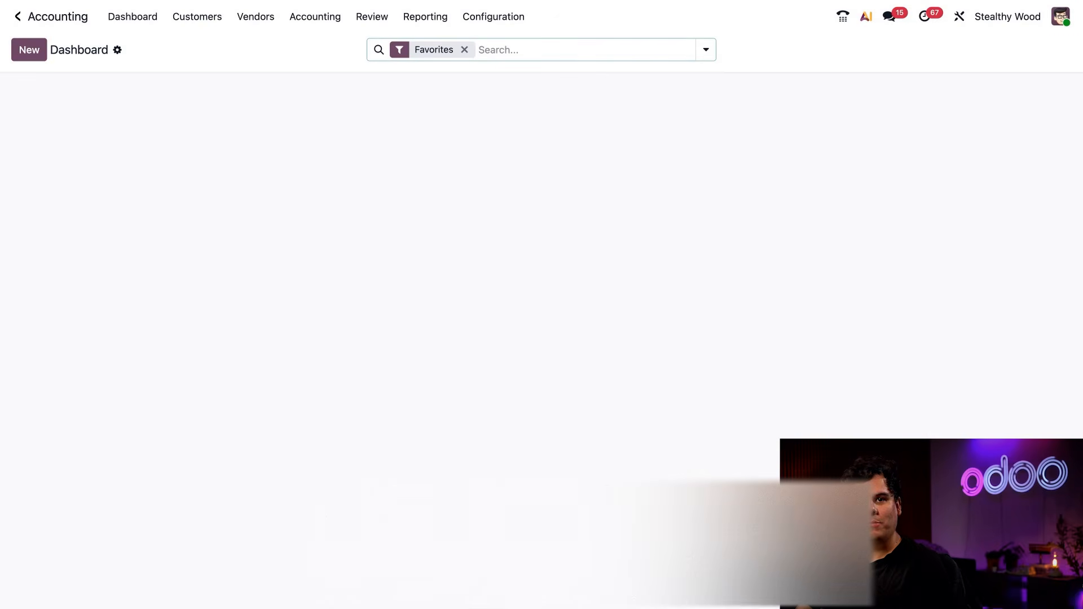
{"action": "left_click", "coordinate": [493, 16]}
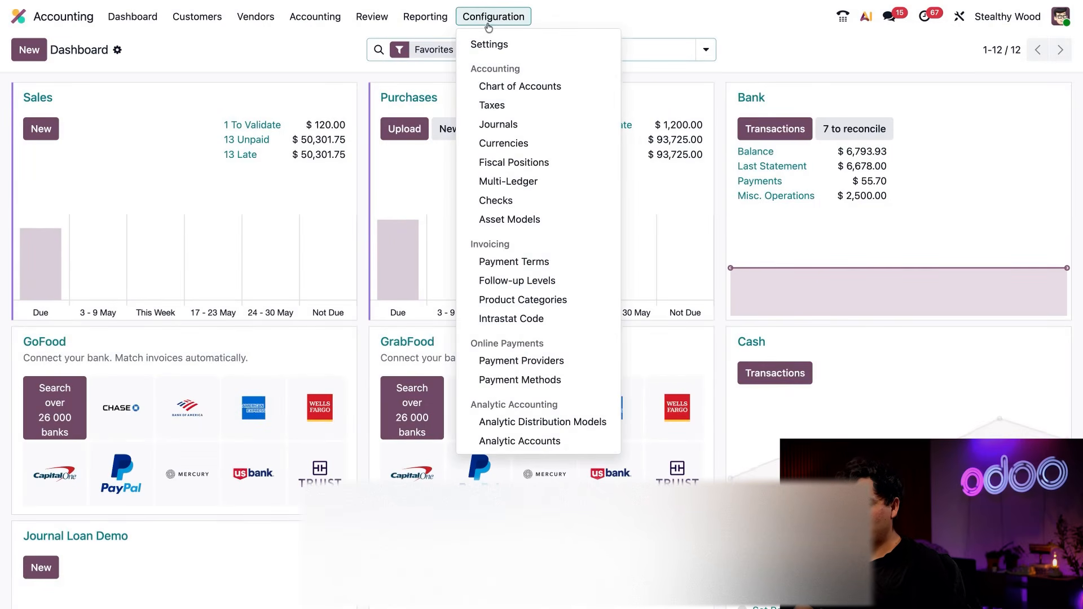
{"action": "left_click", "coordinate": [489, 44]}
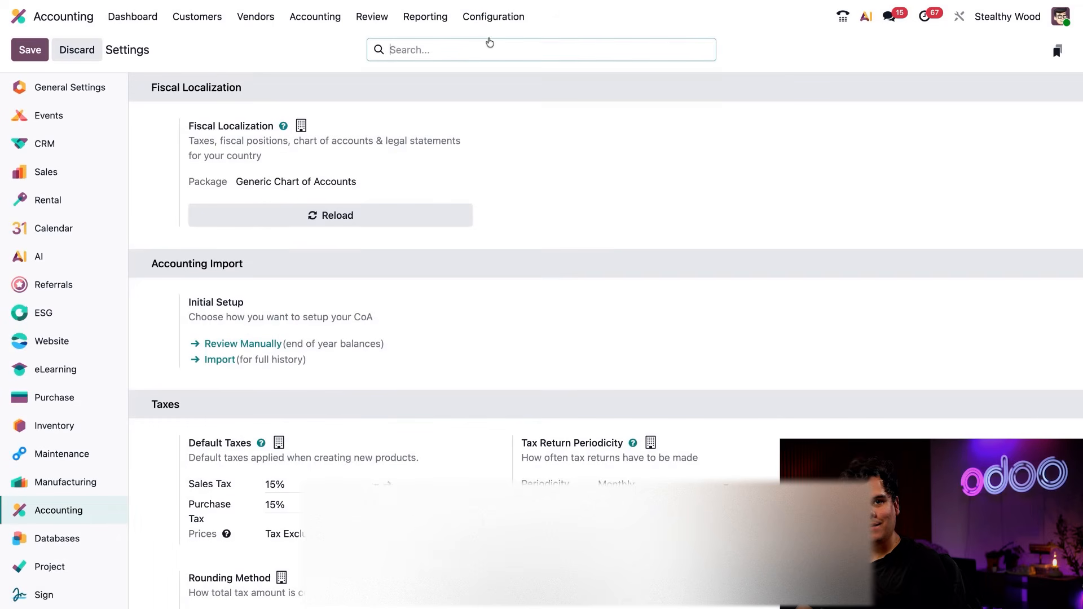
{"action": "scroll", "coordinate": [534, 333], "scroll_direction": "down", "scroll_amount": 6}
{"action": "scroll", "coordinate": [534, 333], "scroll_direction": "down", "scroll_amount": 15}
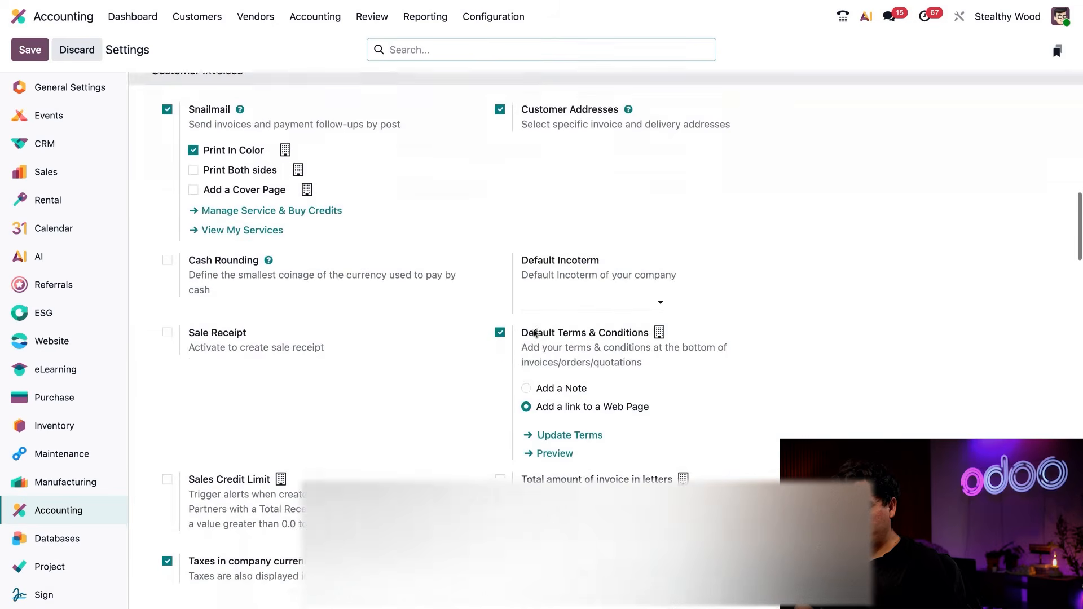
{"action": "scroll", "coordinate": [397, 132], "scroll_direction": "down", "scroll_amount": 5}
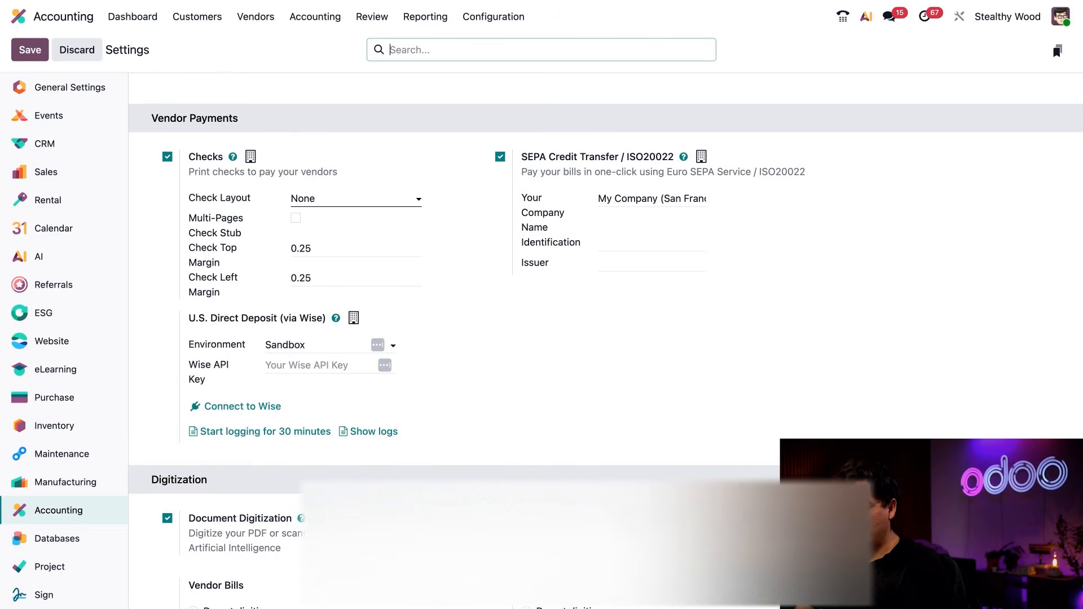
Keep the U.S. Direct Deposit environment on Sandbox, paste the copied key as the Wise API Key, and connect to Wise.
{"action": "left_click", "coordinate": [307, 346]}
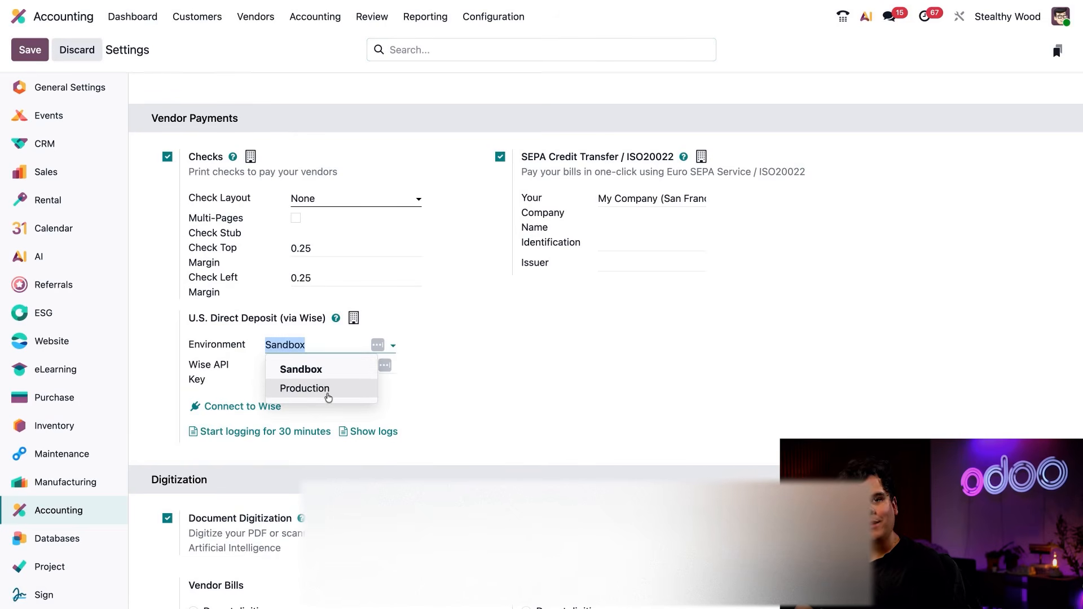
{"action": "left_click", "coordinate": [497, 375]}
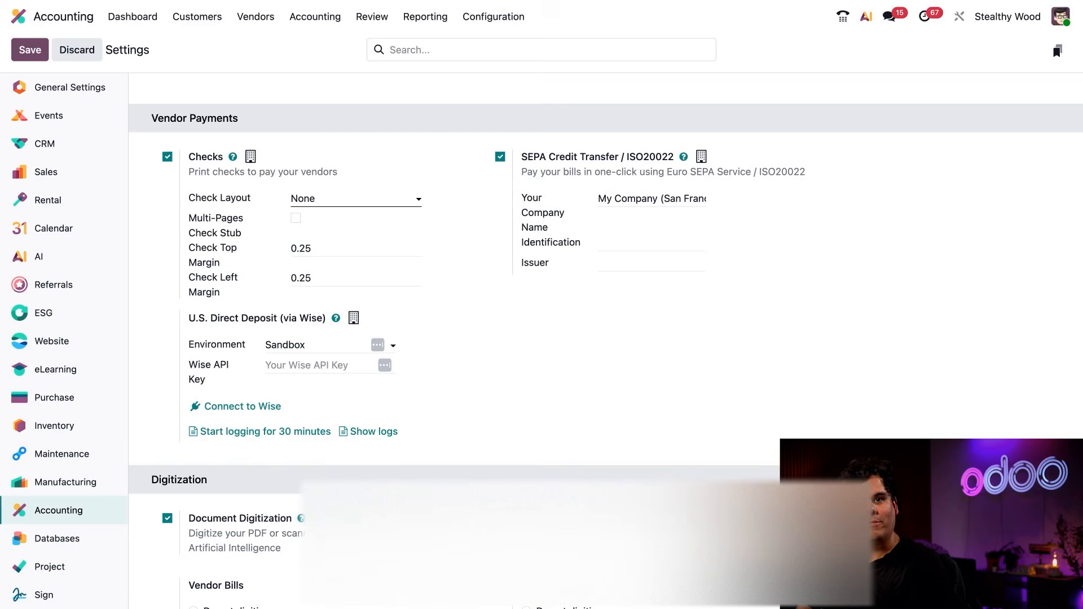
{"action": "left_click", "coordinate": [331, 365]}
{"action": "key", "text": "super+v"}
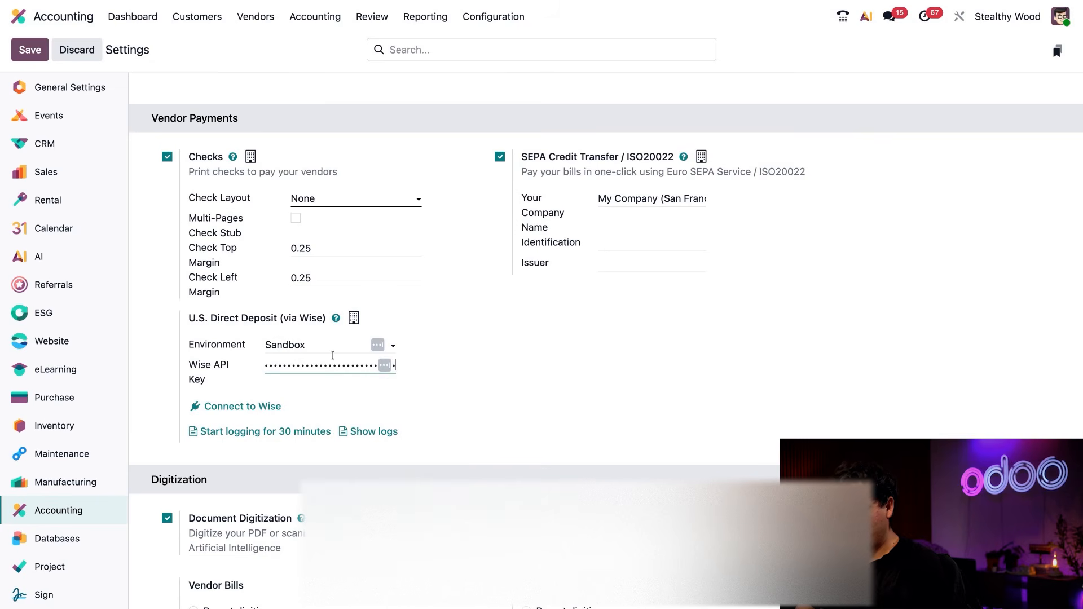
{"action": "left_click", "coordinate": [496, 371]}
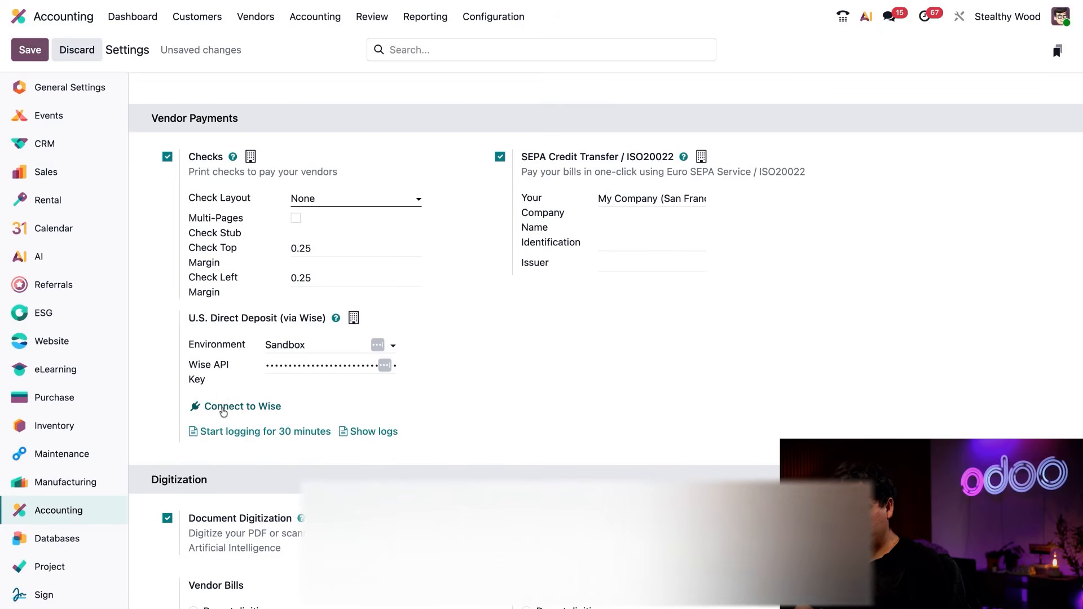
{"action": "left_click", "coordinate": [214, 410]}
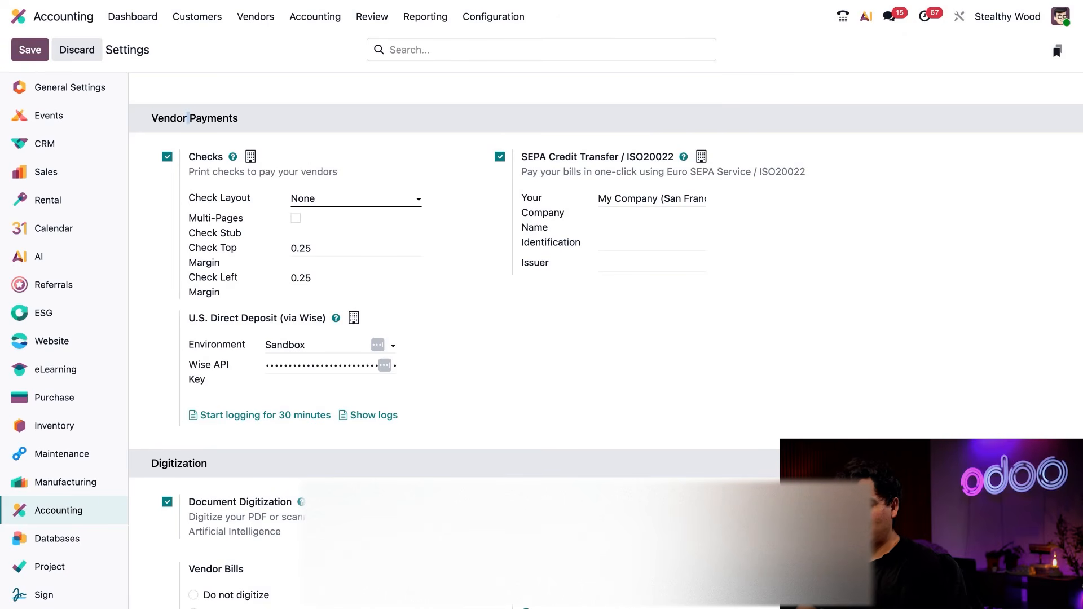
{"action": "triple_click", "coordinate": [188, 118]}
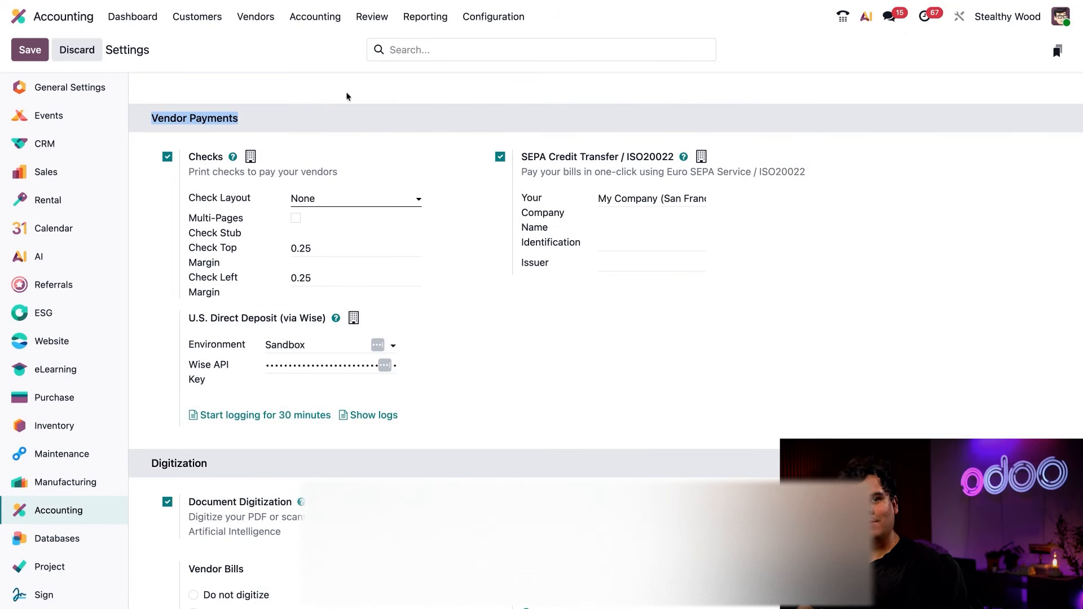